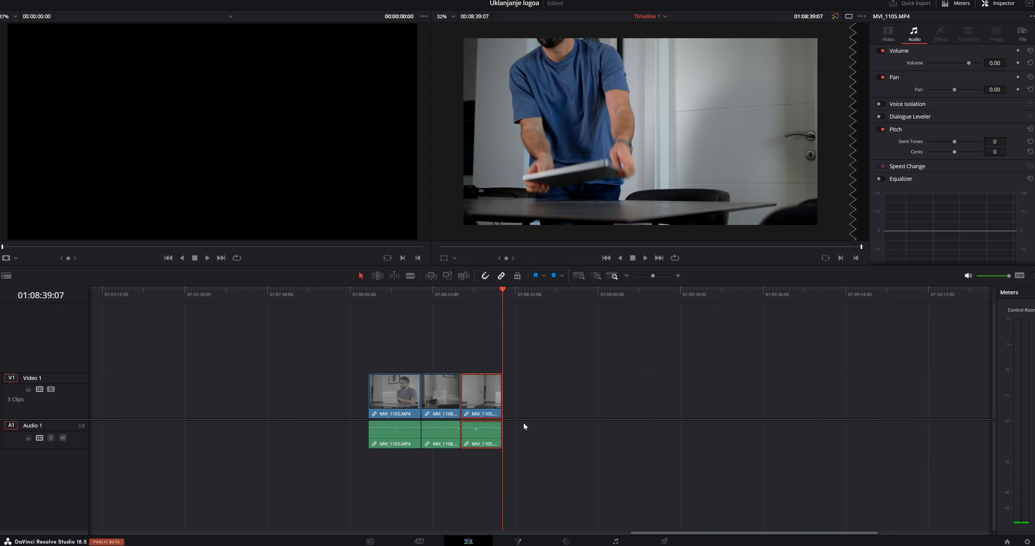
Apply the Patch Replacer effect to the first clip's node on the Color page
left_click(396, 394)
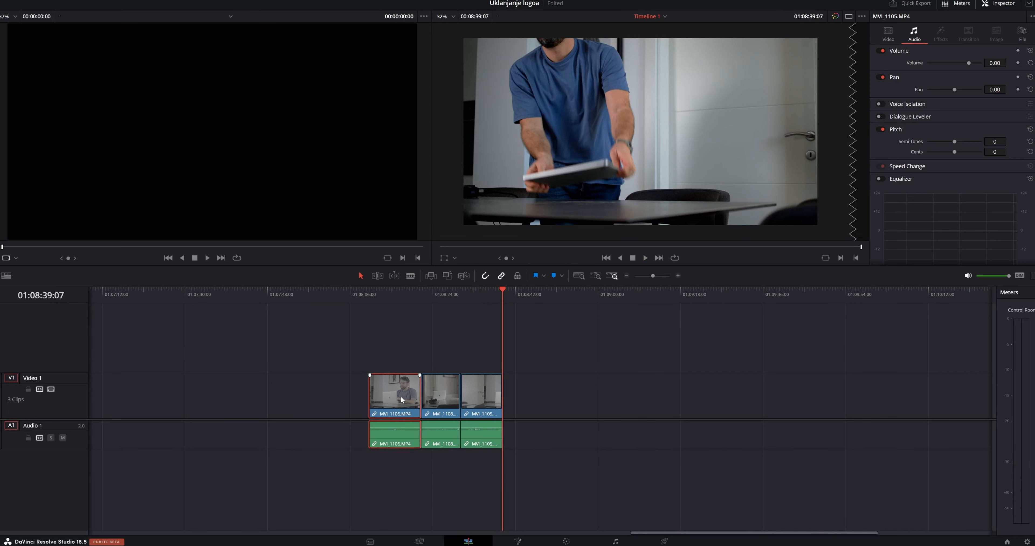
left_click(370, 297)
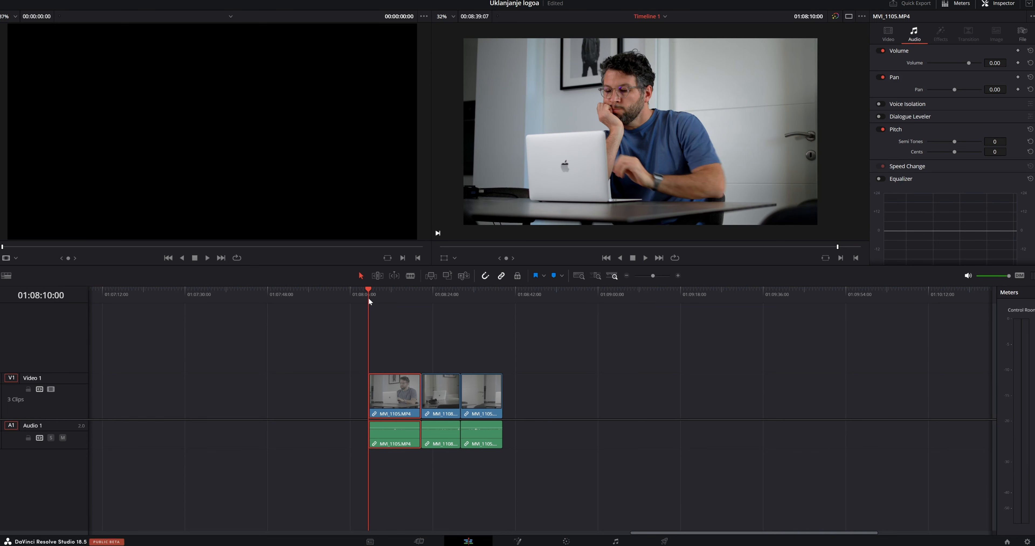
left_click(566, 542)
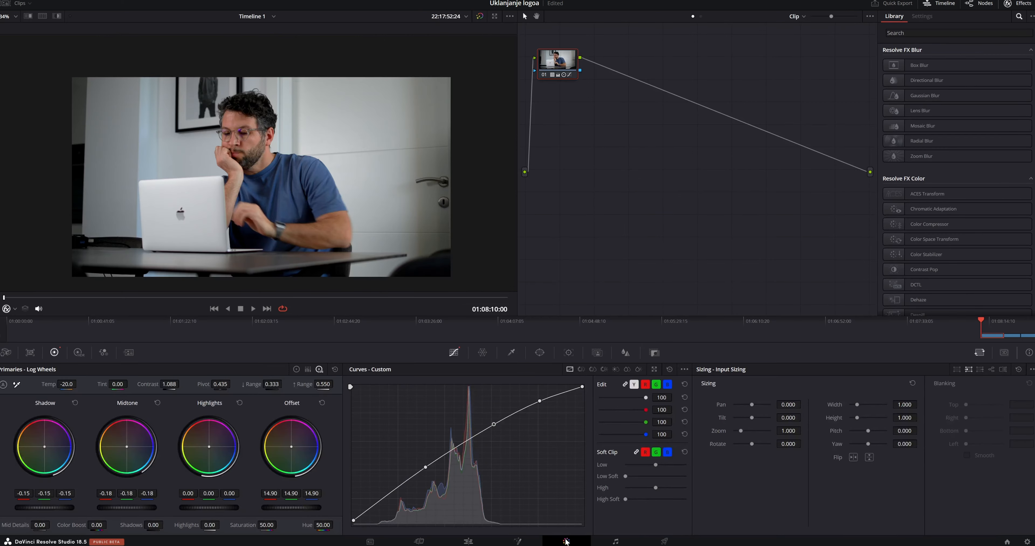
left_click(1024, 93)
type("patch")
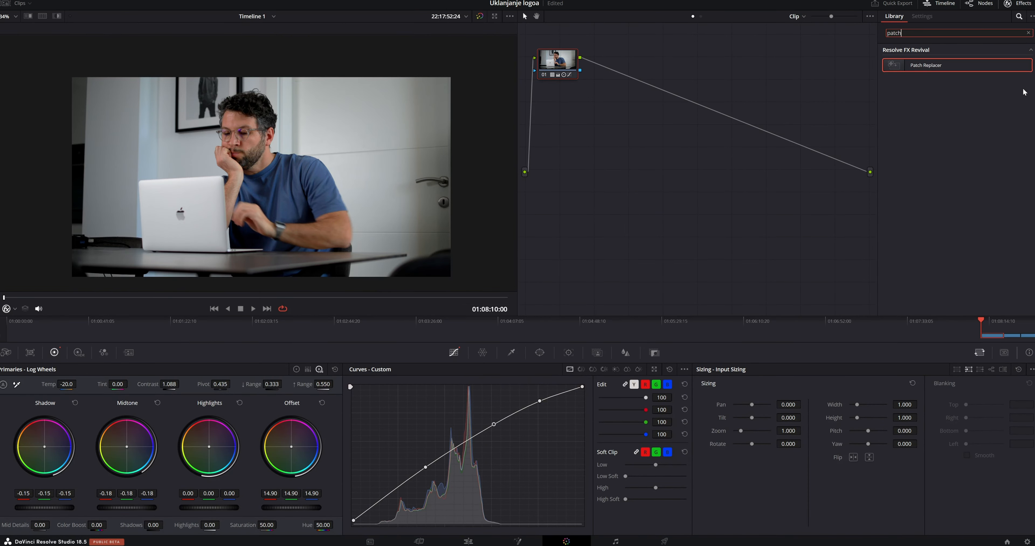
left_click_drag(929, 67, 556, 62)
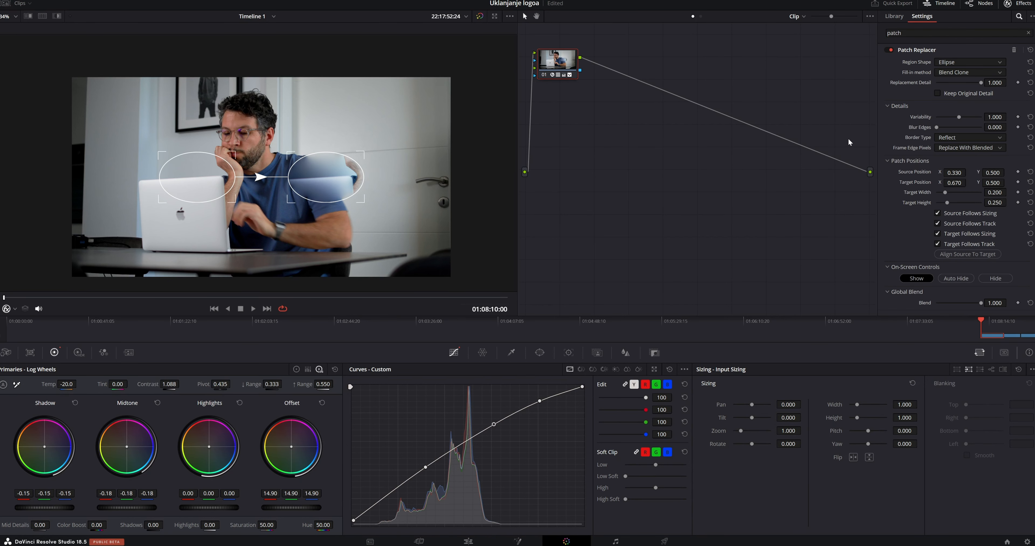
Set the patch's fill-in method to Blend Mask and fit its ellipse over the laptop logo, about 0.078 wide and 0.153 high
left_click(954, 73)
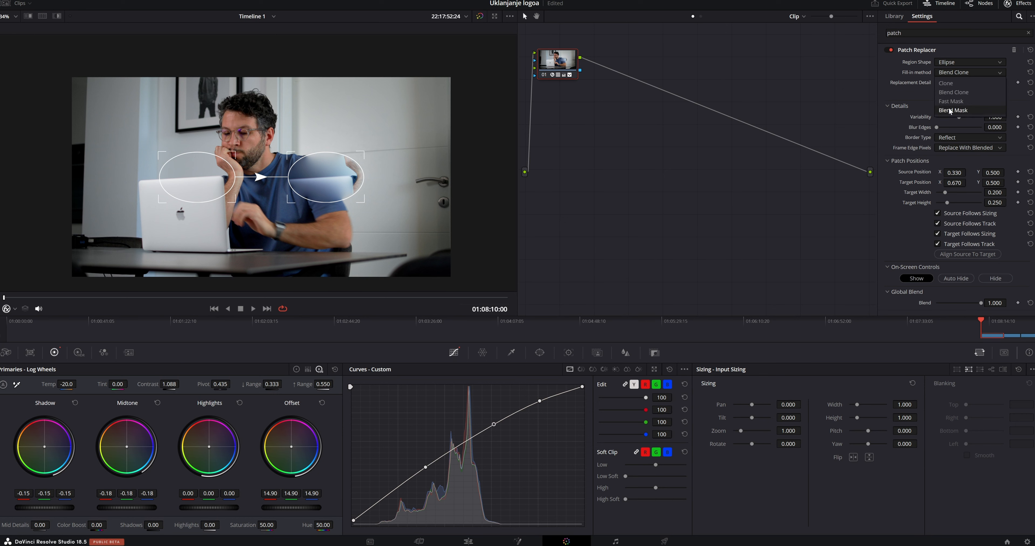
left_click(958, 111)
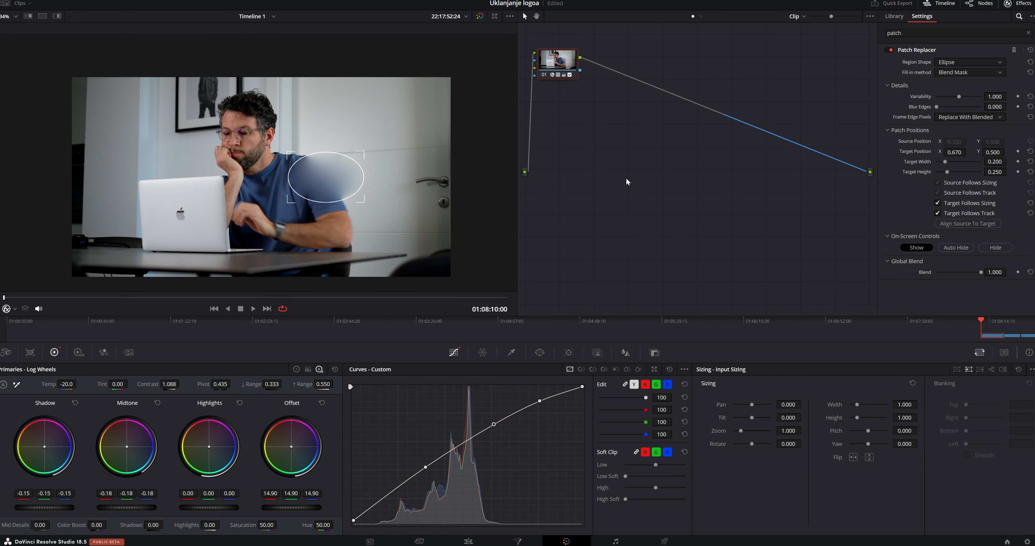
left_click_drag(333, 178, 184, 215)
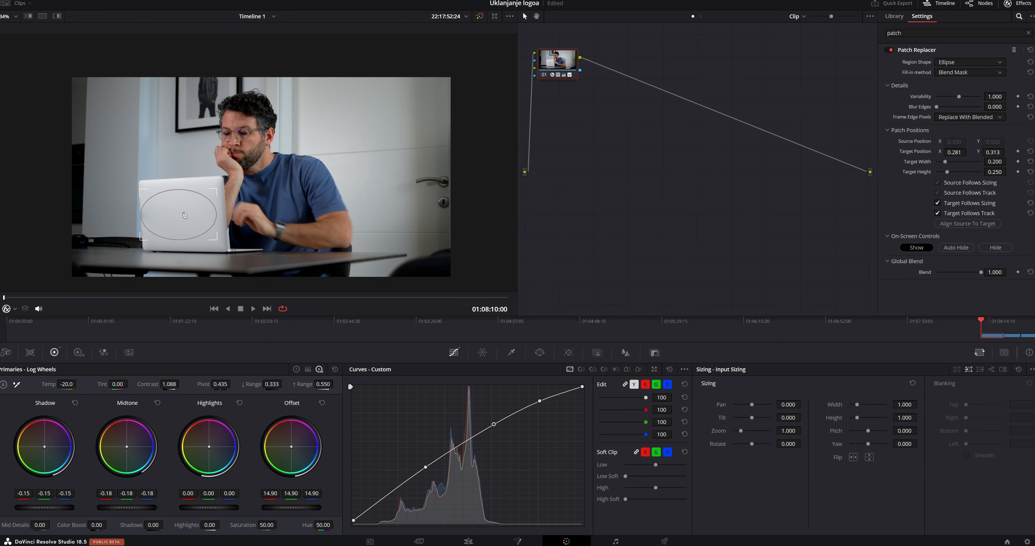
scroll(184, 215, "up", 5)
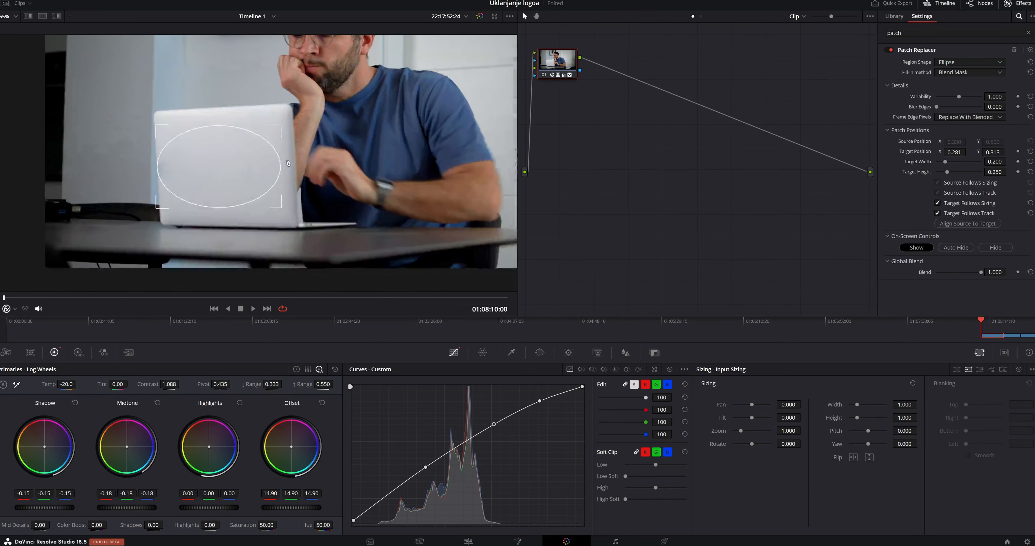
scroll(288, 163, "up", 2)
left_click_drag(136, 117, 217, 164)
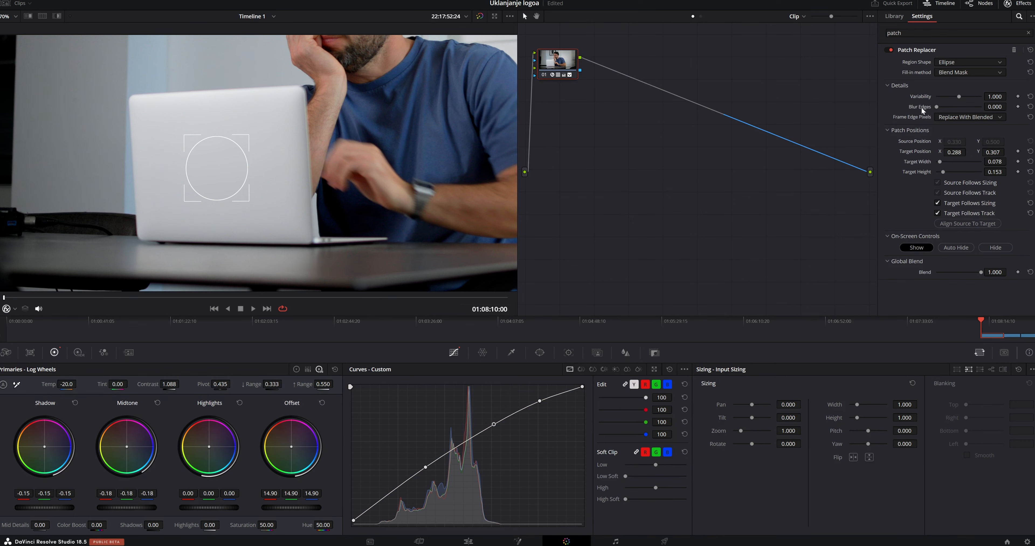
Increase the patch's Blur Edges and play the first clip back on the Edit page
left_click_drag(935, 107, 955, 108)
key("space")
left_click(468, 540)
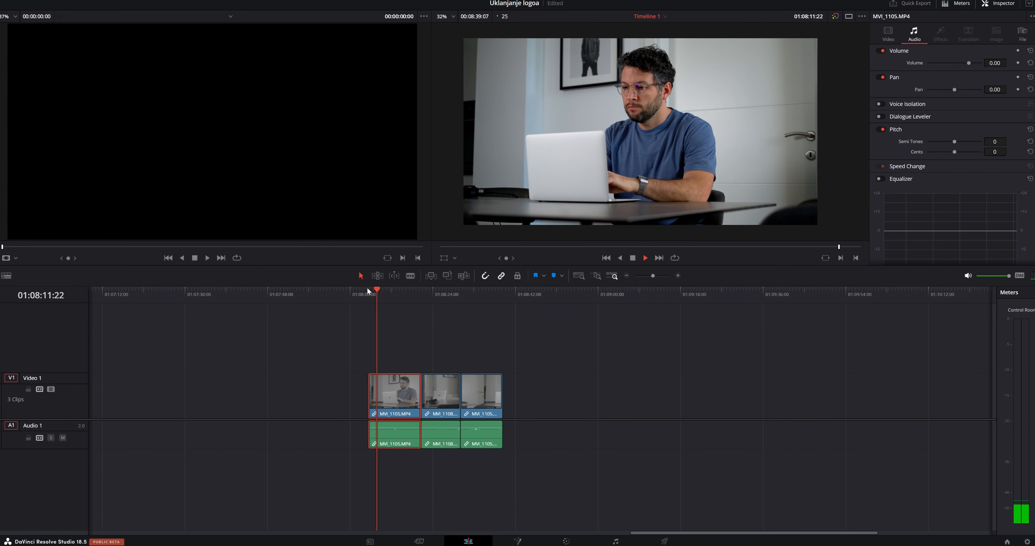
Open the second clip on the Color page, show the FX tracker and enable Open FX Overlay in the viewer
key("Down")
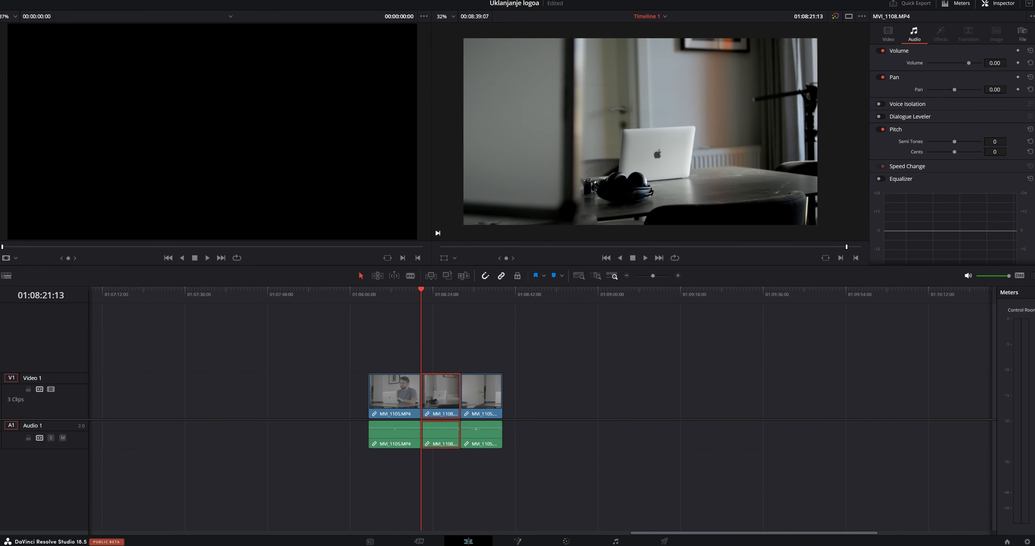
left_click(567, 542)
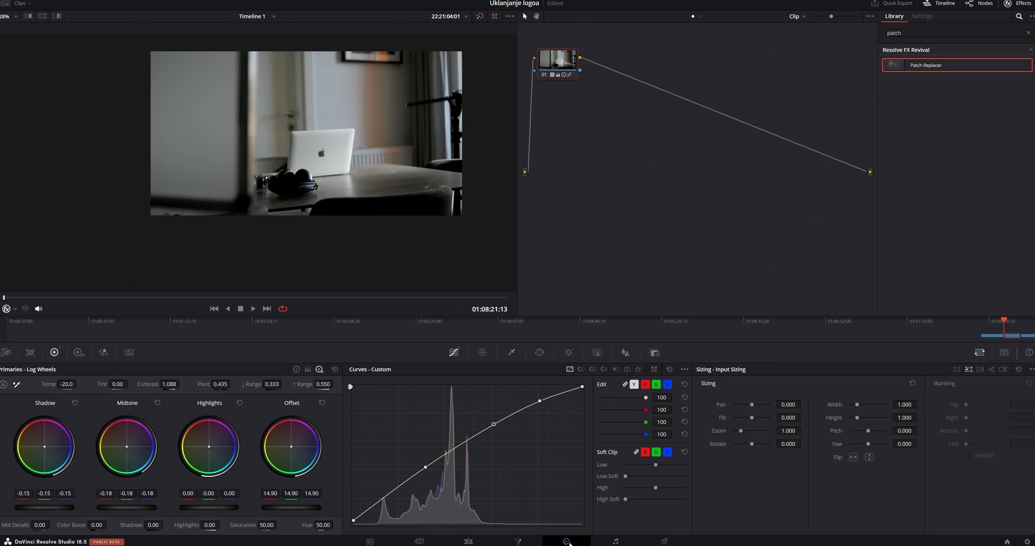
scroll(320, 165, "up", 3)
scroll(359, 149, "up", 5)
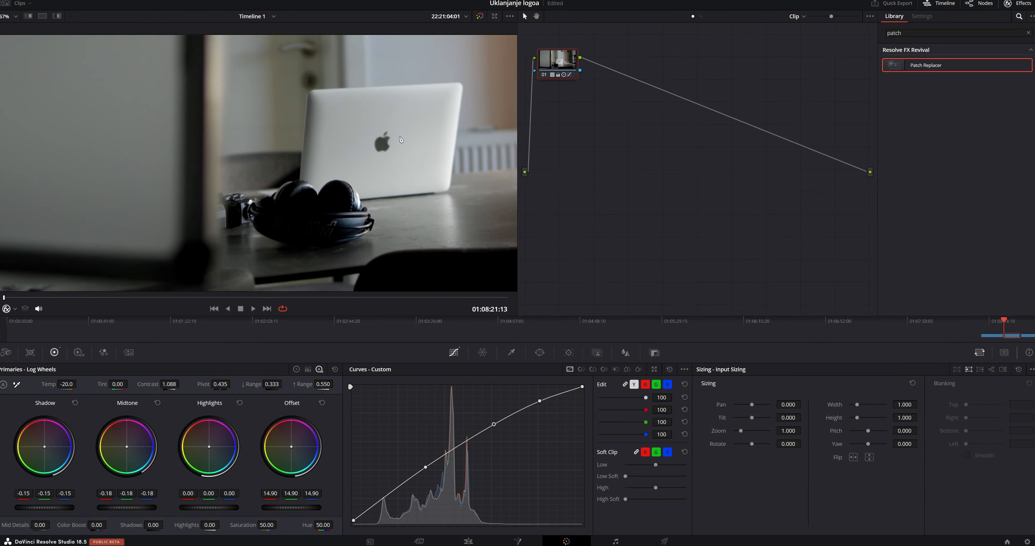
scroll(320, 183, "up", 1)
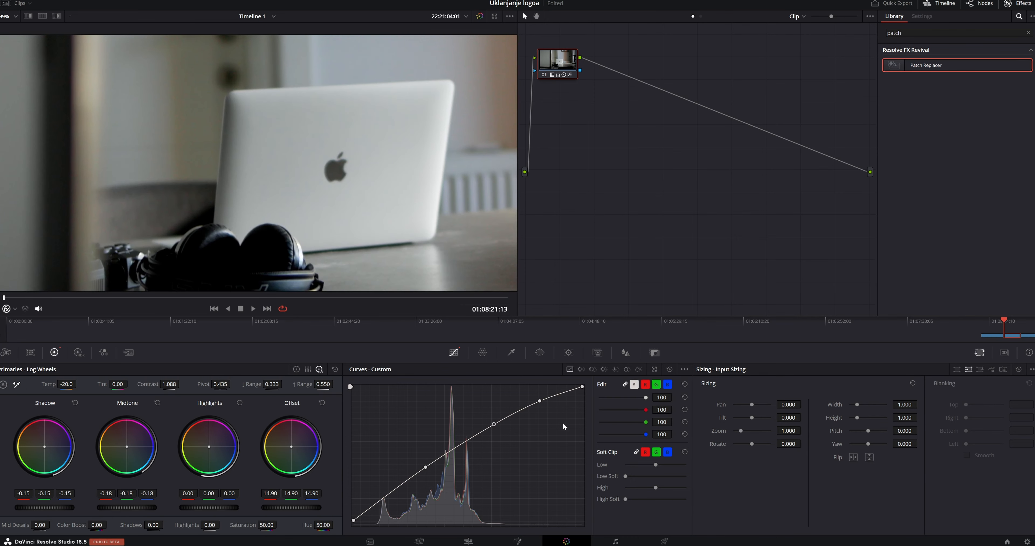
left_click_drag(414, 207, 371, 198)
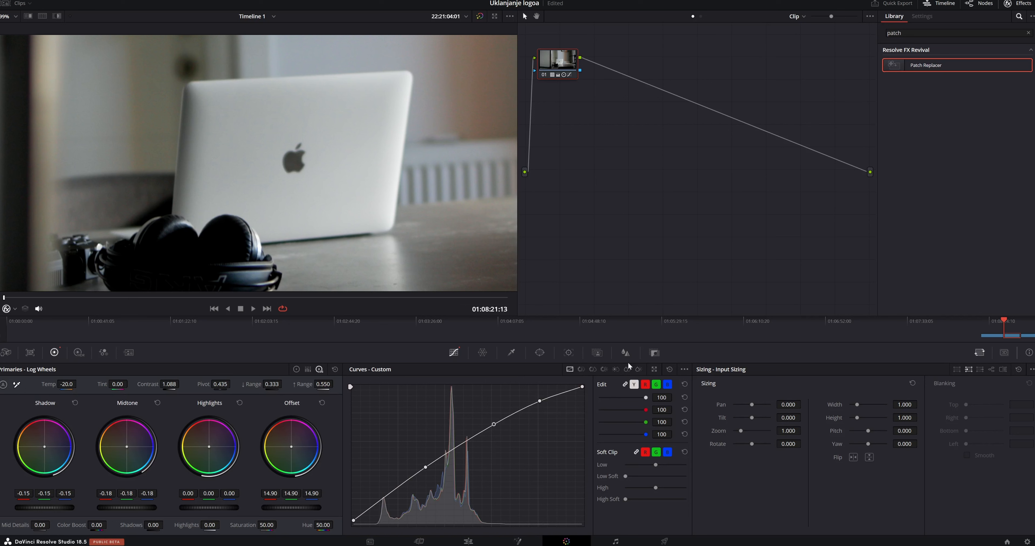
left_click(568, 353)
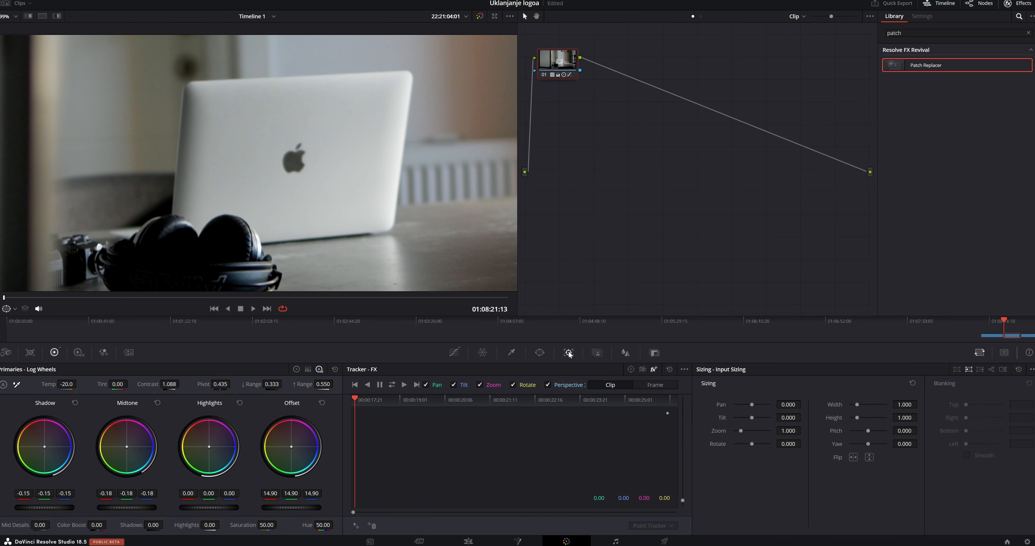
left_click(17, 309)
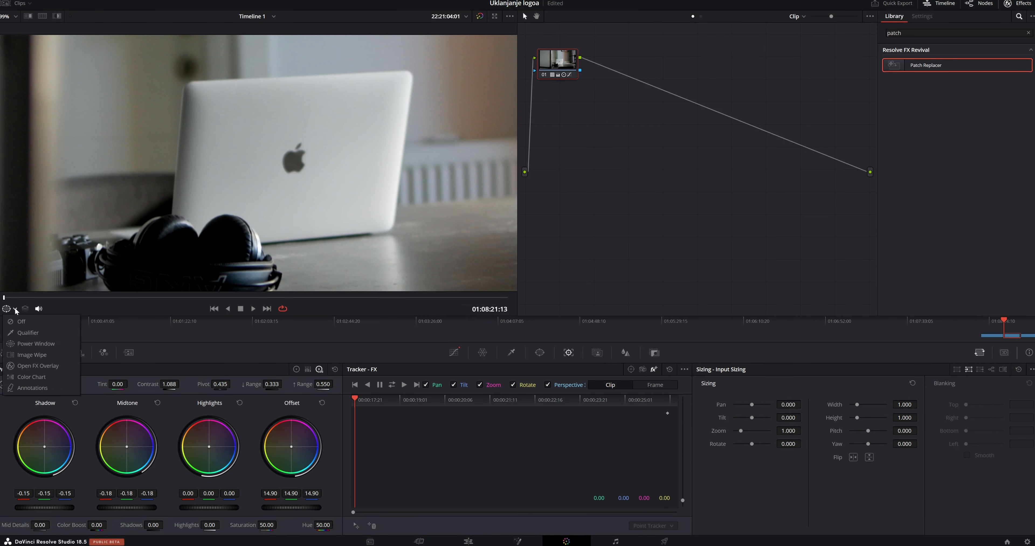
left_click(28, 364)
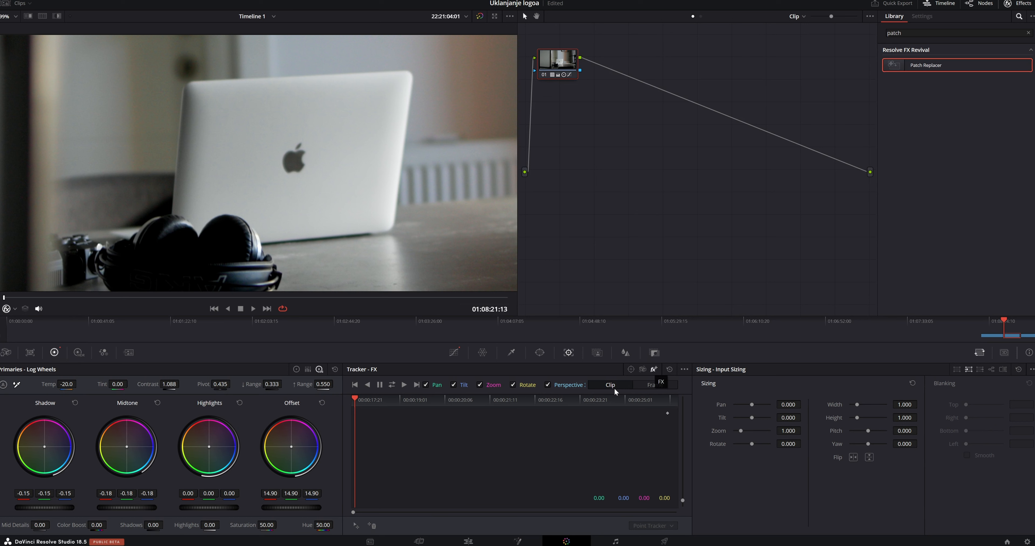
Place several tracking points on and around the laptop logo at the clip's first frame and track forward
left_click(356, 526)
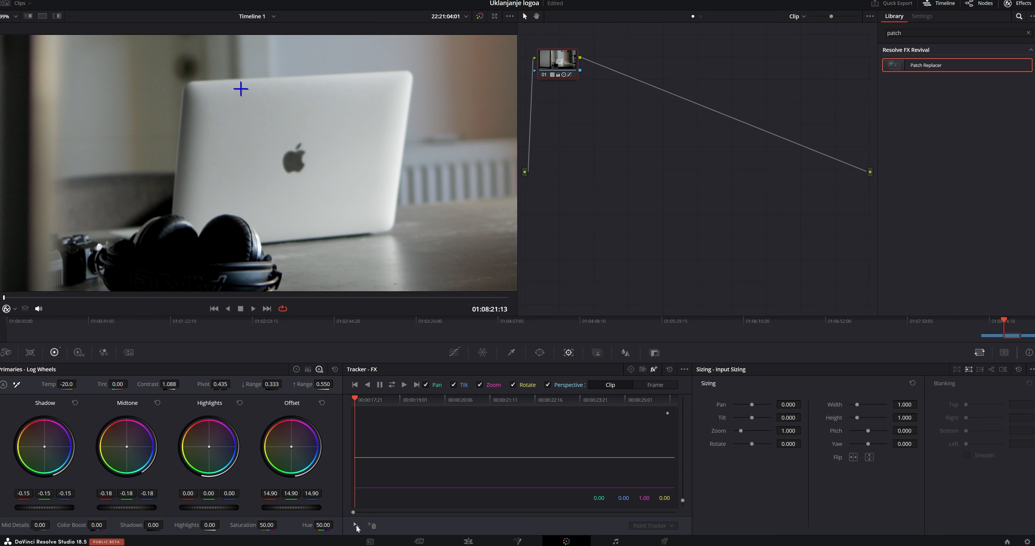
left_click_drag(241, 89, 299, 144)
left_click(356, 526)
left_click(241, 89)
left_click_drag(241, 88, 285, 154)
left_click(357, 526)
left_click(240, 89)
left_click_drag(241, 88, 303, 153)
left_click(357, 526)
left_click_drag(241, 89, 303, 165)
left_click(357, 525)
left_click_drag(240, 89, 294, 170)
left_click(404, 384)
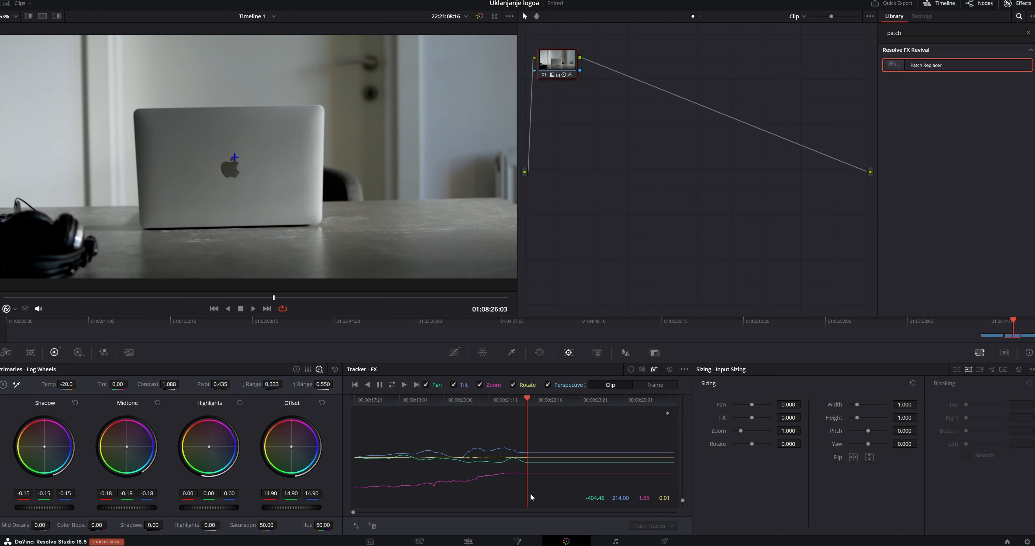
Add more tracking points around the logo at 01:08:26:03 and continue tracking forward through the rest of the clip
left_click(356, 526)
left_click_drag(247, 124, 238, 169)
left_click(356, 525)
left_click(356, 526)
left_click_drag(248, 124, 222, 169)
left_click_drag(248, 124, 225, 176)
left_click(357, 526)
left_click(405, 385)
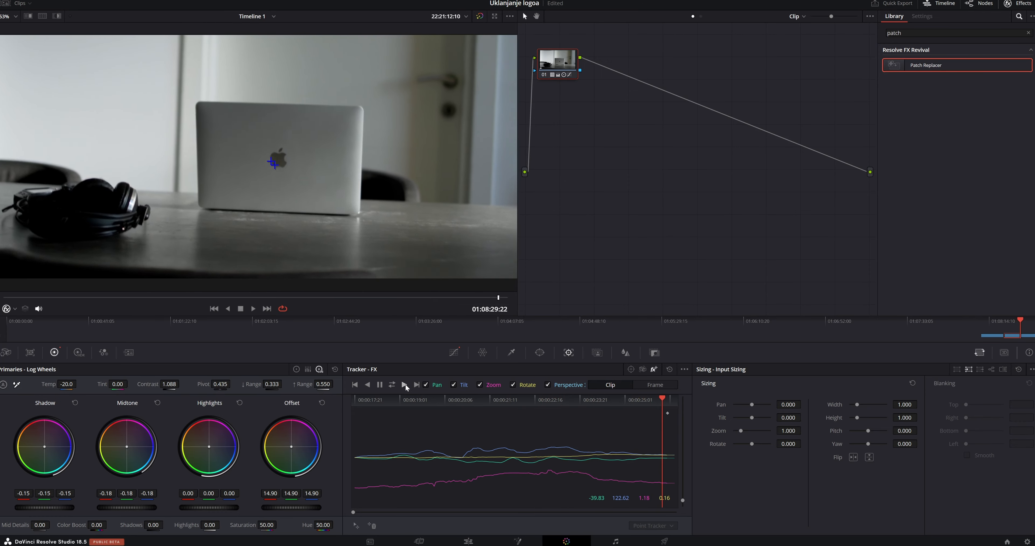
Apply Patch Replacer to the second clip's node at its first frame and set the fill-in method to Blend Mask
left_click_drag(508, 297, 3, 260)
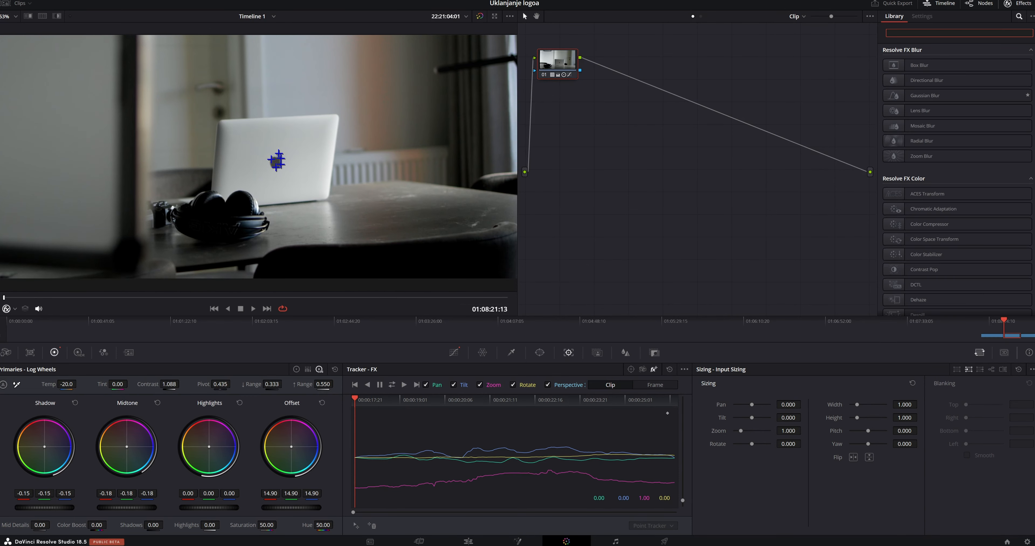
type("patch")
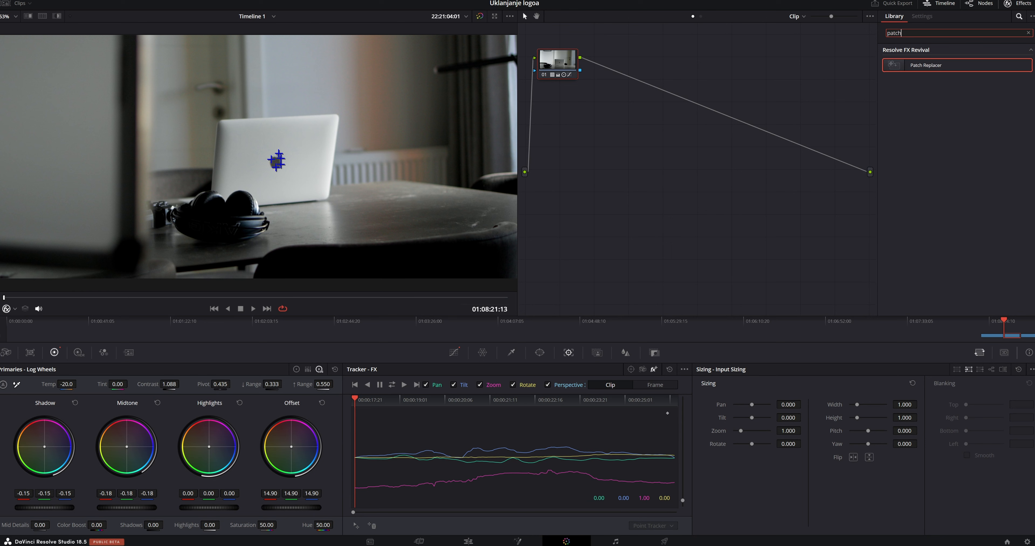
left_click_drag(924, 65, 559, 65)
left_click(967, 72)
left_click(956, 110)
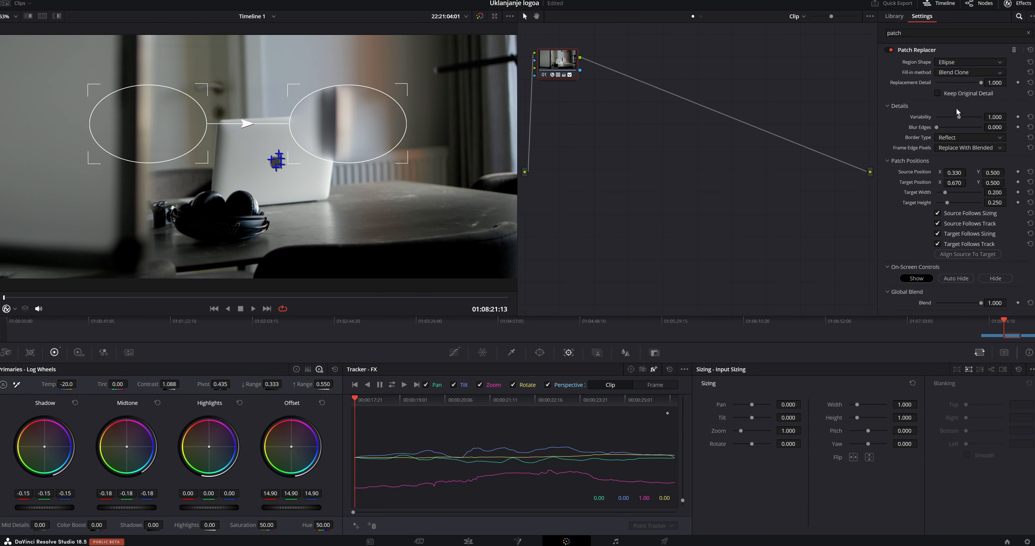
Fit the patch over the logo, about 0.062 wide and 0.110 high, with Variability 2.000 and Blur Edges 0.275
scroll(180, 80, "up", 3)
left_click_drag(181, 80, 264, 121)
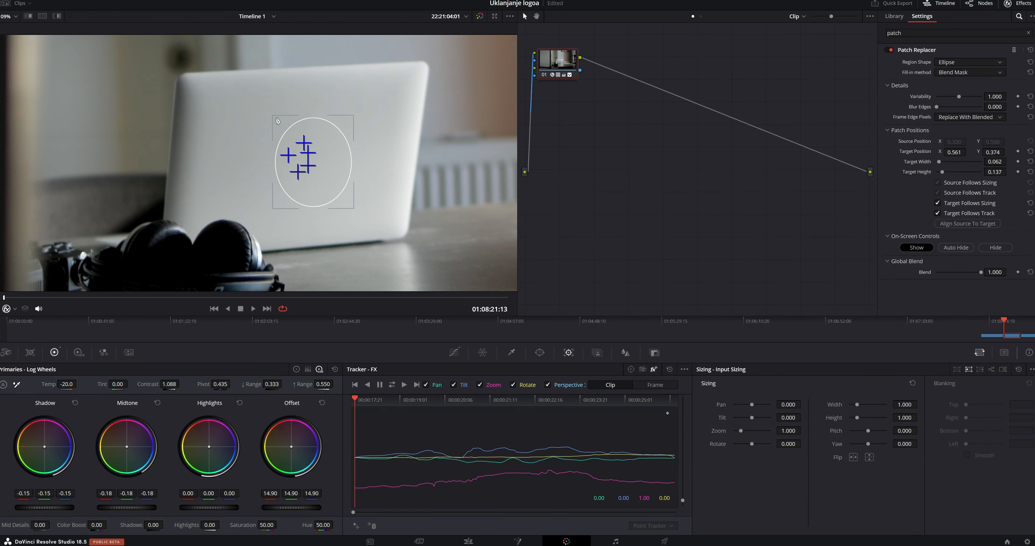
left_click_drag(936, 106, 946, 106)
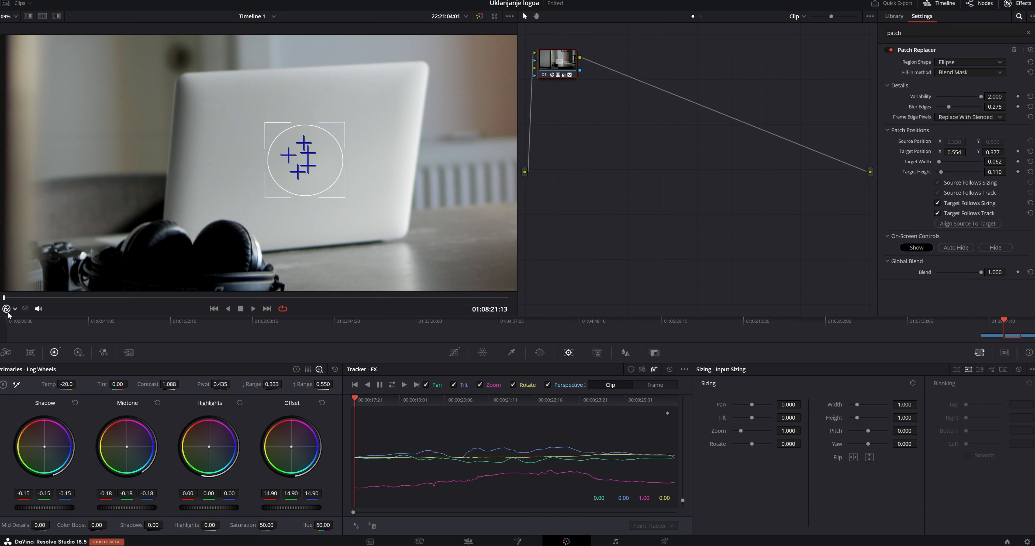
Turn the viewer overlay off, play the tracked patch and scrub back to the middle of the clip to check it
left_click(16, 310)
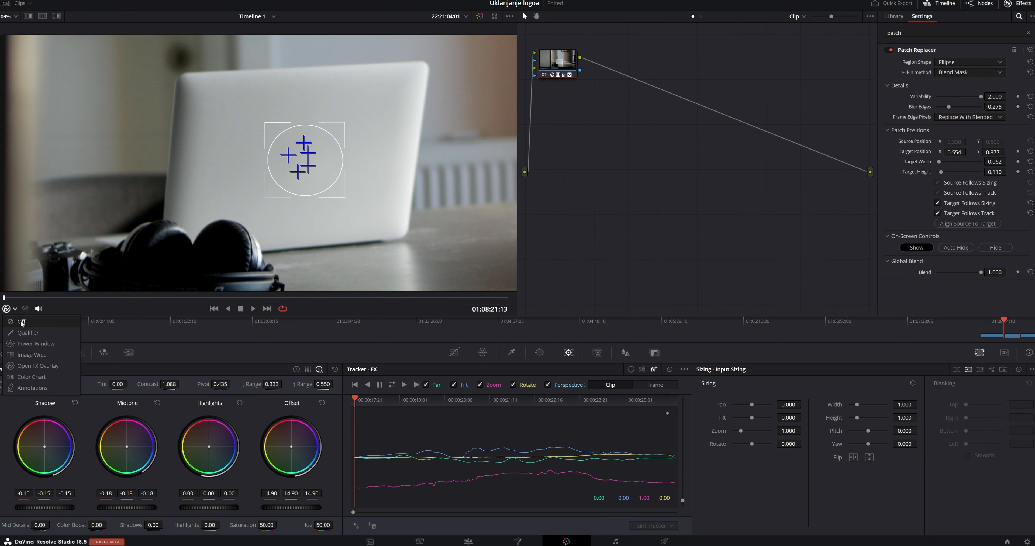
left_click(22, 321)
left_click(253, 309)
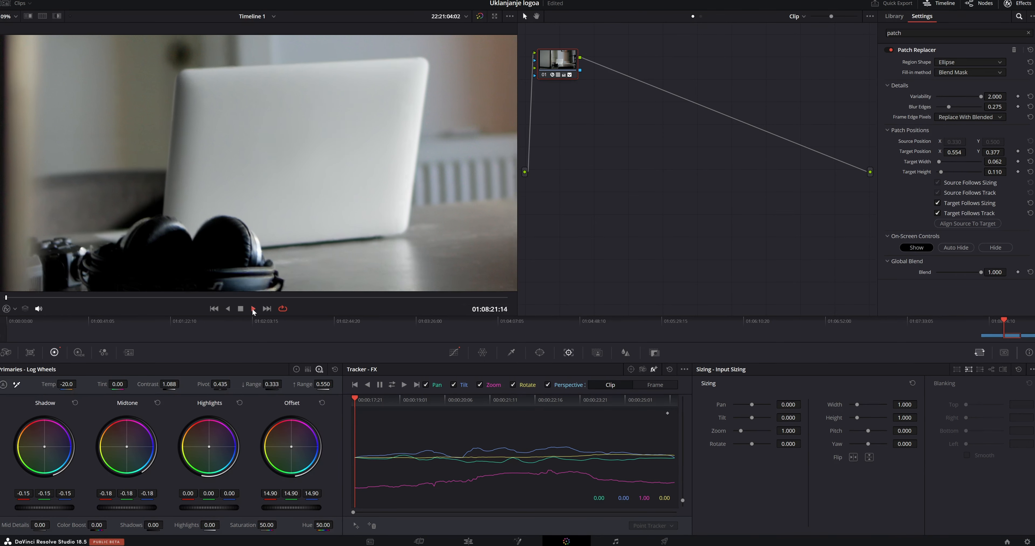
scroll(328, 176, "down", 5)
left_click(240, 309)
left_click_drag(465, 298, 260, 299)
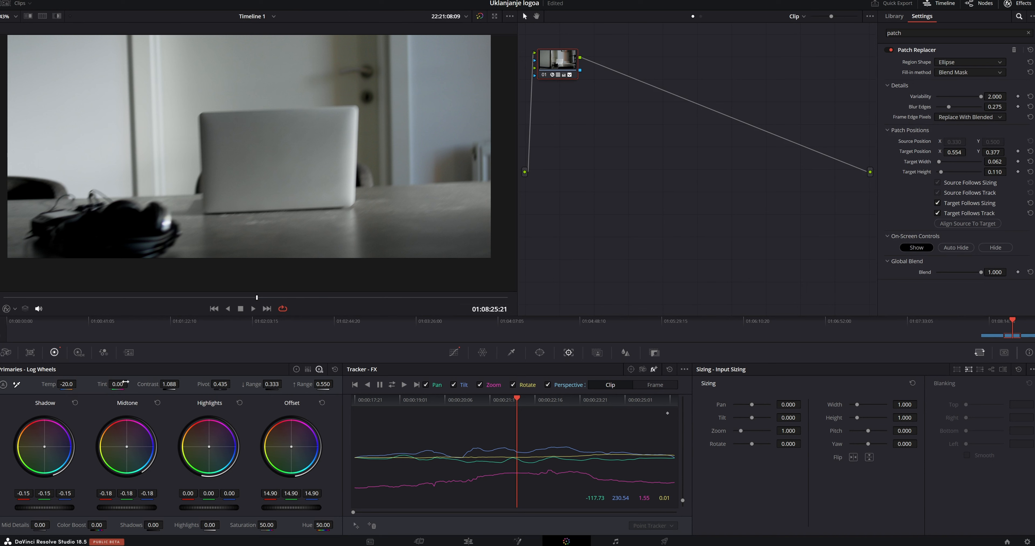
Re-enable Open FX Overlay and add keyframes for the patch's Target Position, Width and Height at 01:08:25:21
left_click(14, 310)
left_click(32, 366)
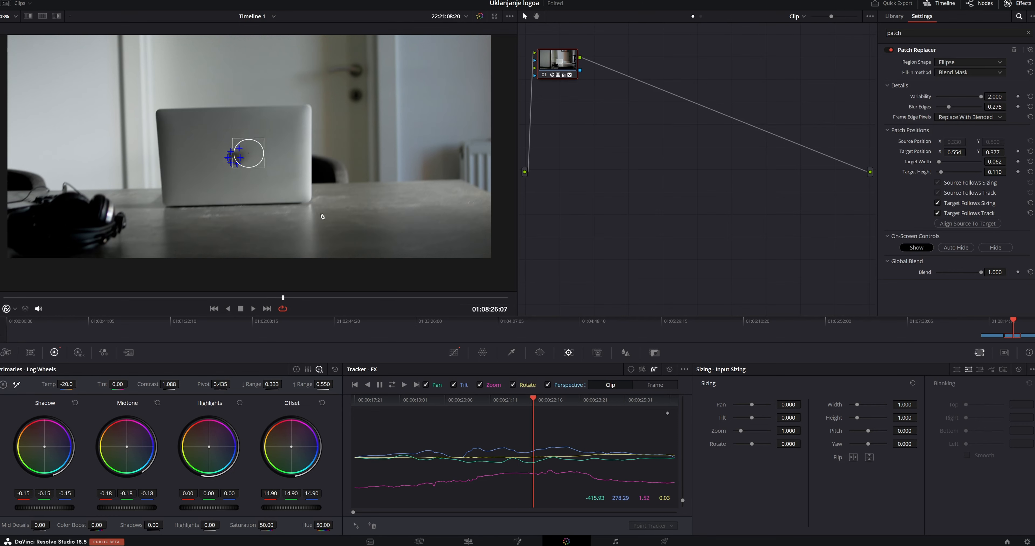
key("Left")
key("Left")
key("Left")
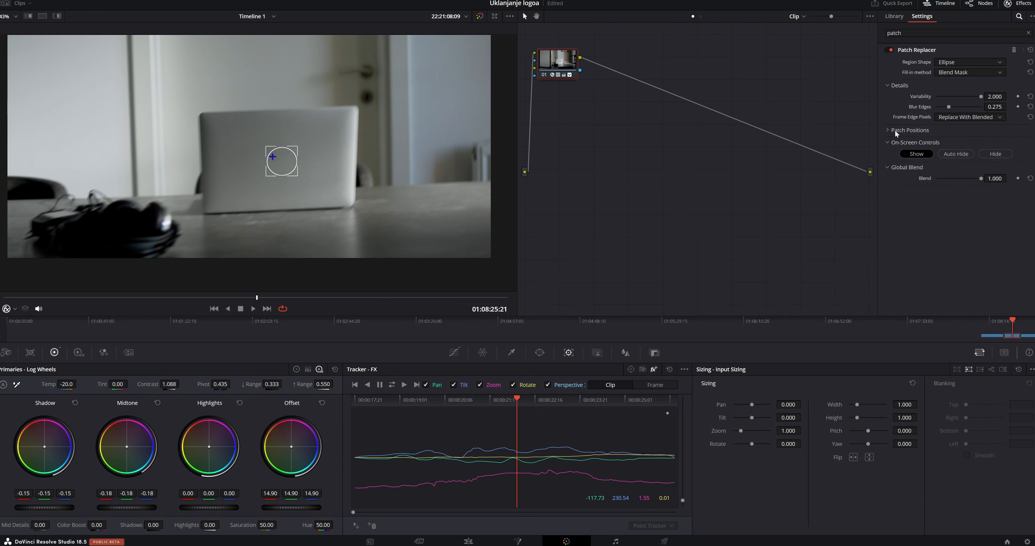
left_click(1017, 152)
left_click(1018, 161)
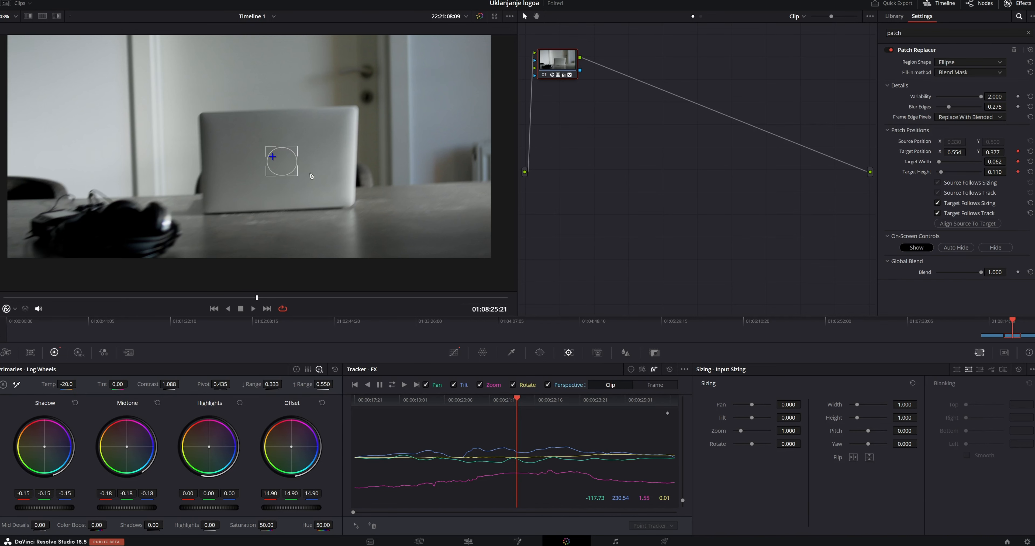
At 01:08:25:22, move the patch to about X 0.537, Y 0.364, resize it to about 0.074 by 0.136, and play the result
key("Right")
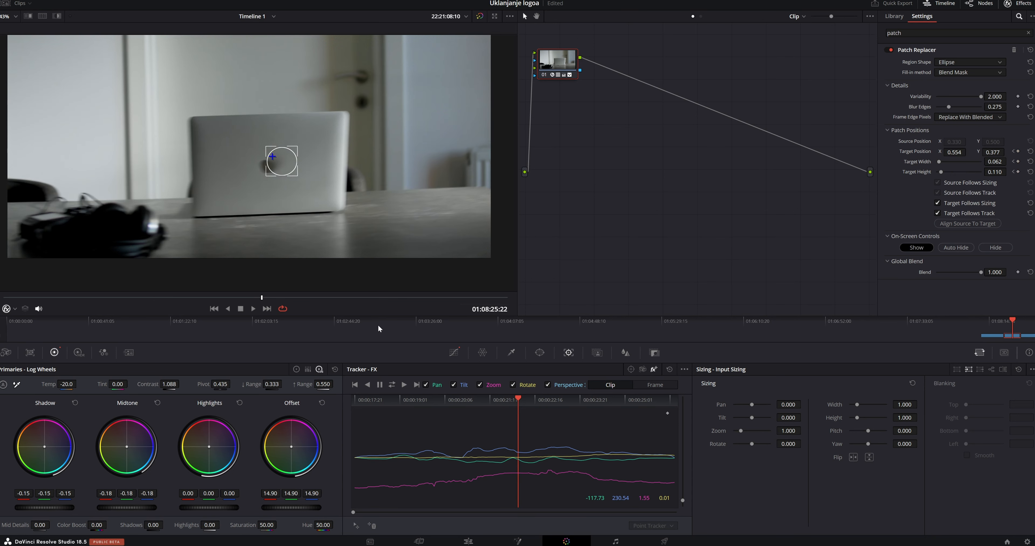
left_click_drag(289, 160, 291, 185)
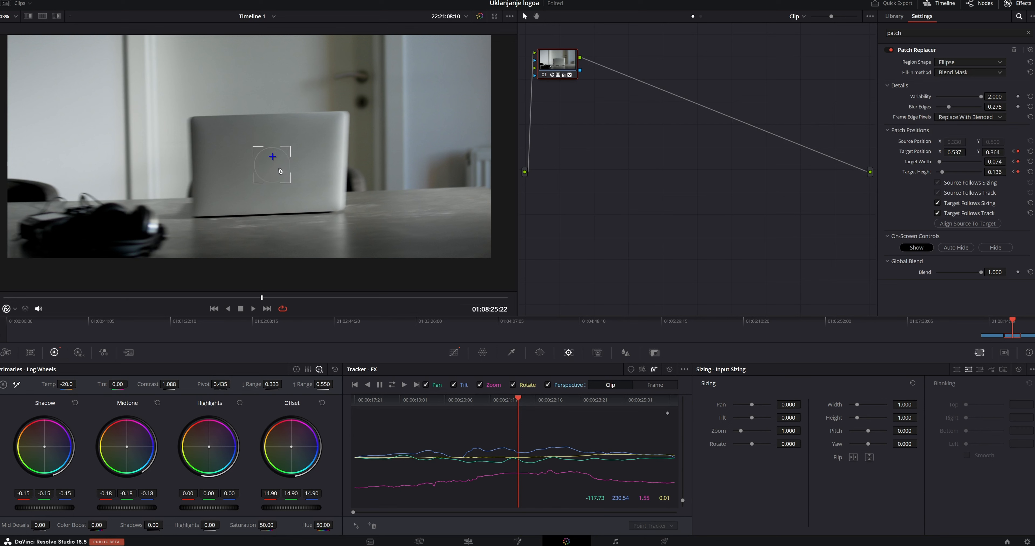
left_click(252, 308)
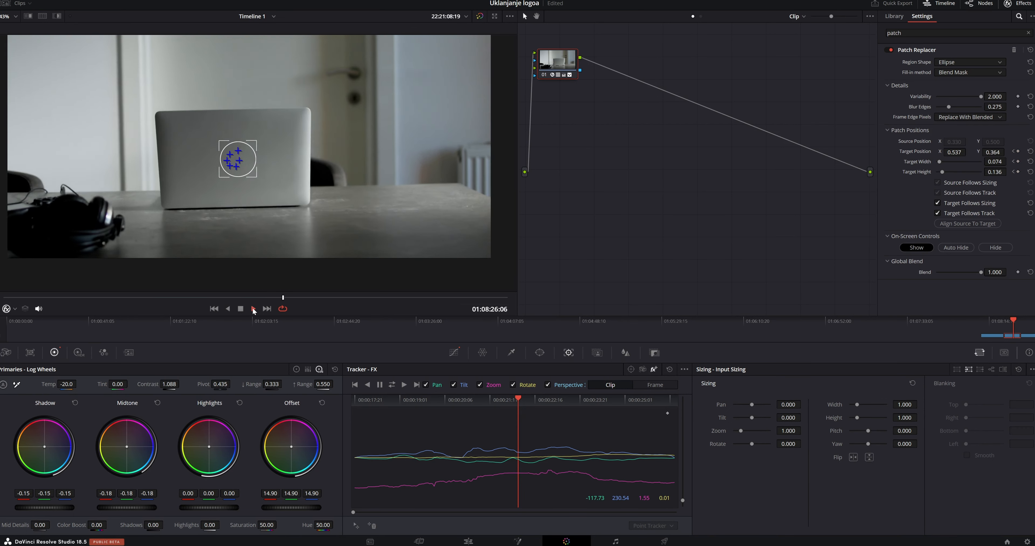